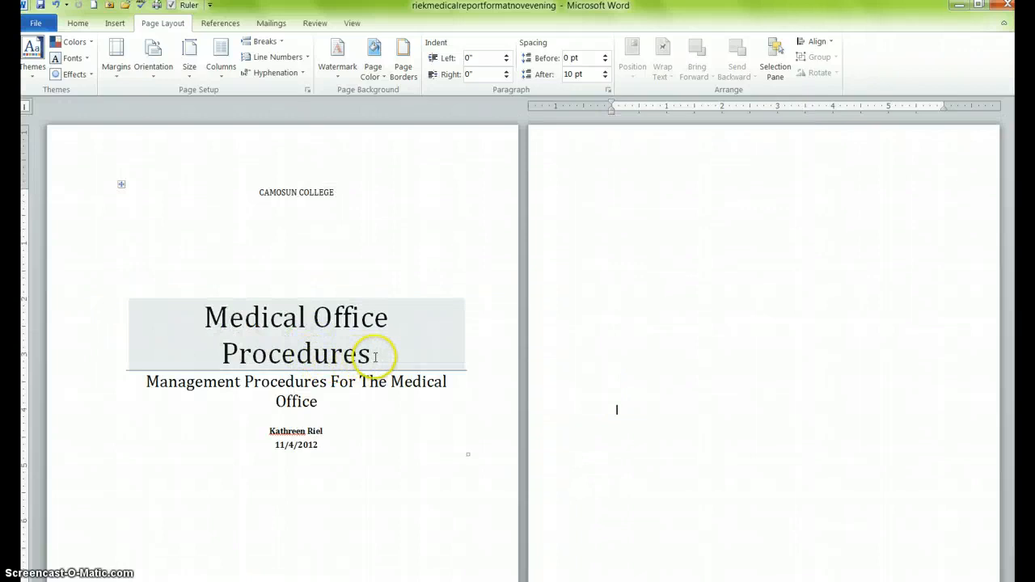
- Insert a Title field from Quick Parts into the header on page 4, before the page number
left_click(374, 357)
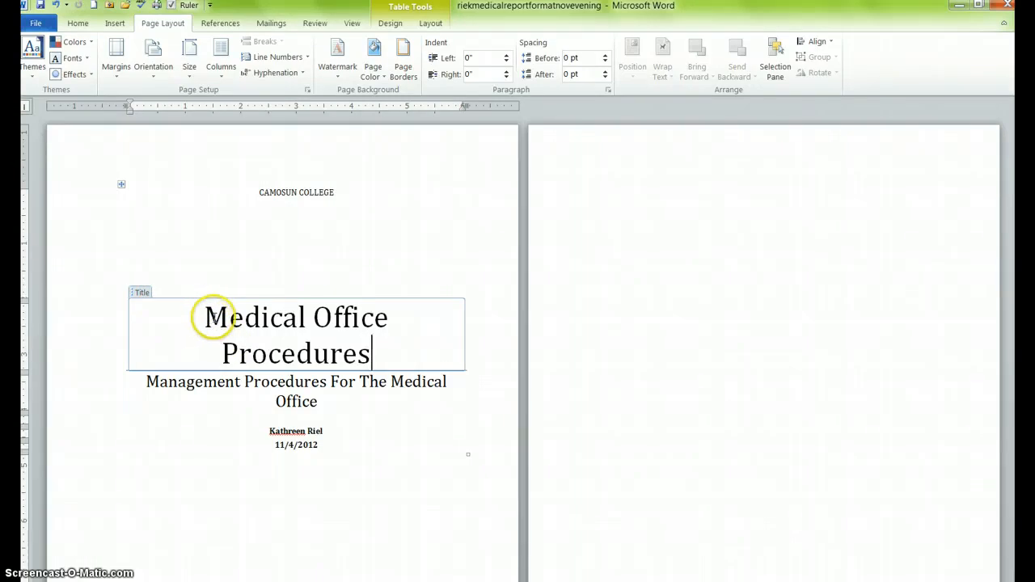
scroll(210, 317, "down", 4)
scroll(218, 314, "down", 10)
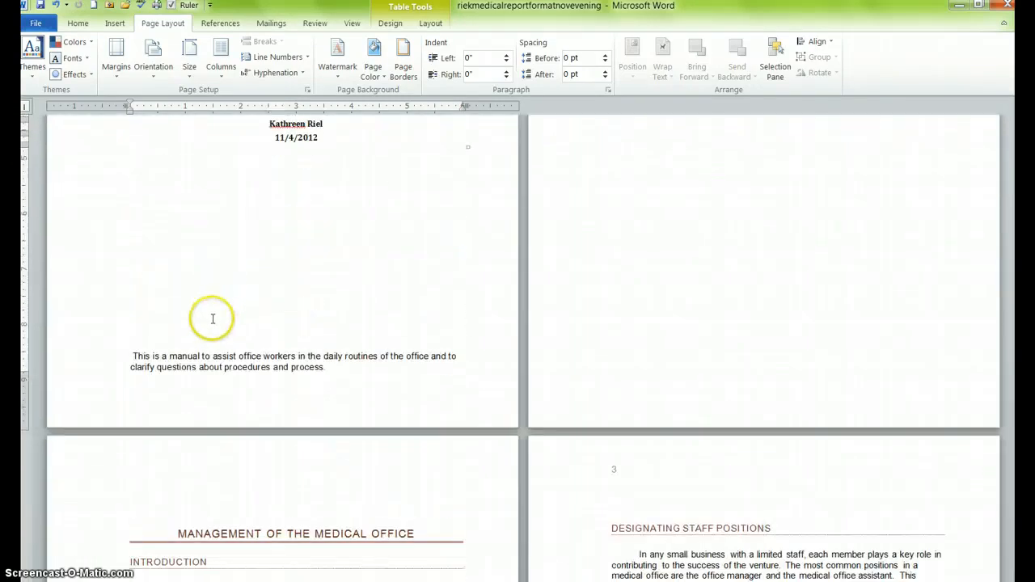
double_click(605, 310)
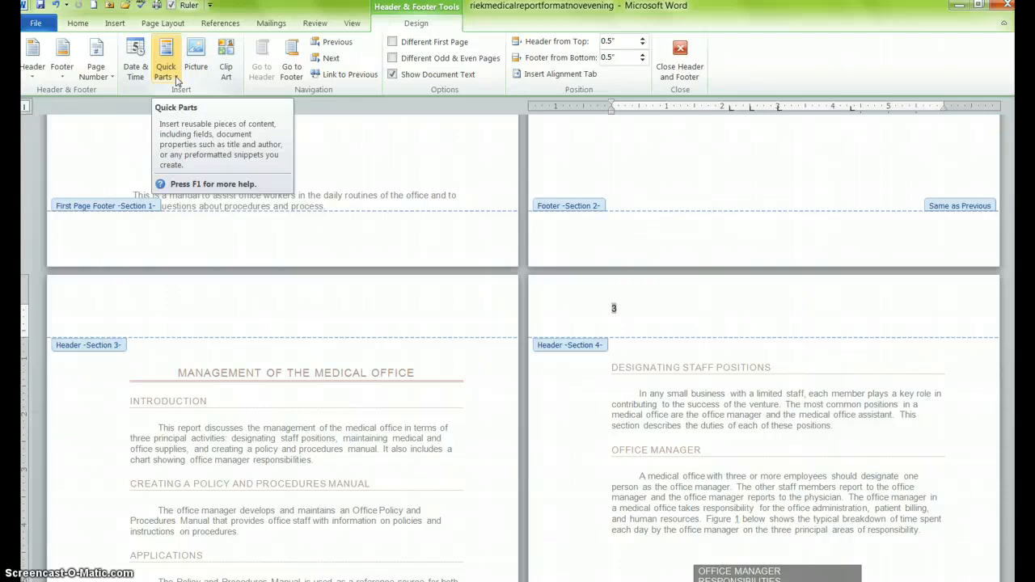
left_click(177, 81)
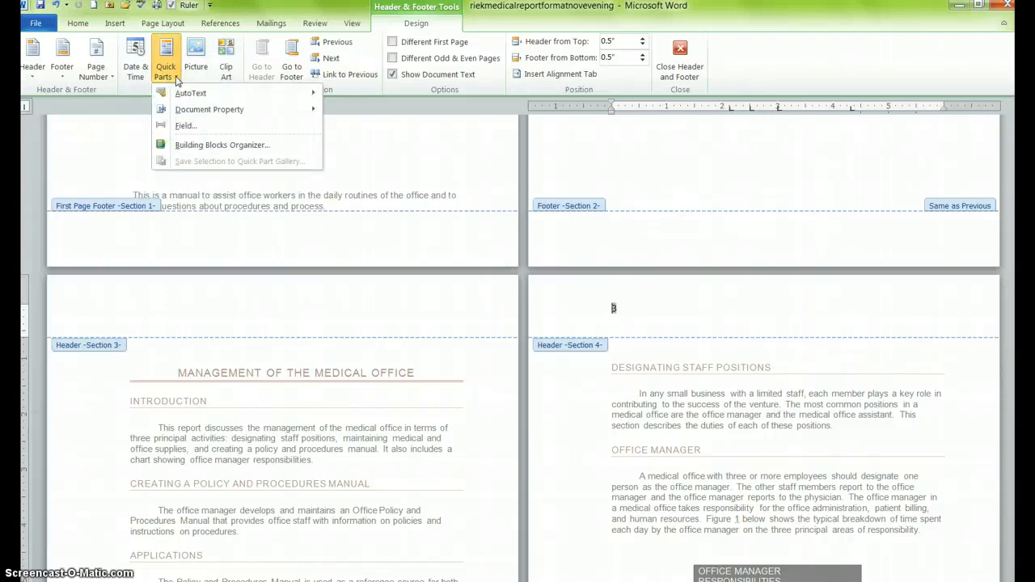
left_click(190, 129)
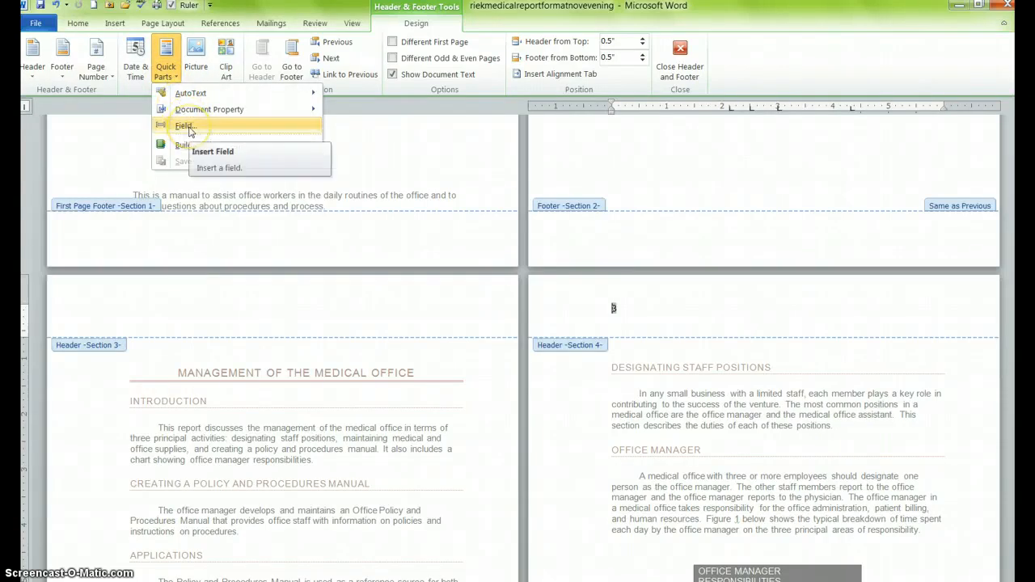
left_click(189, 130)
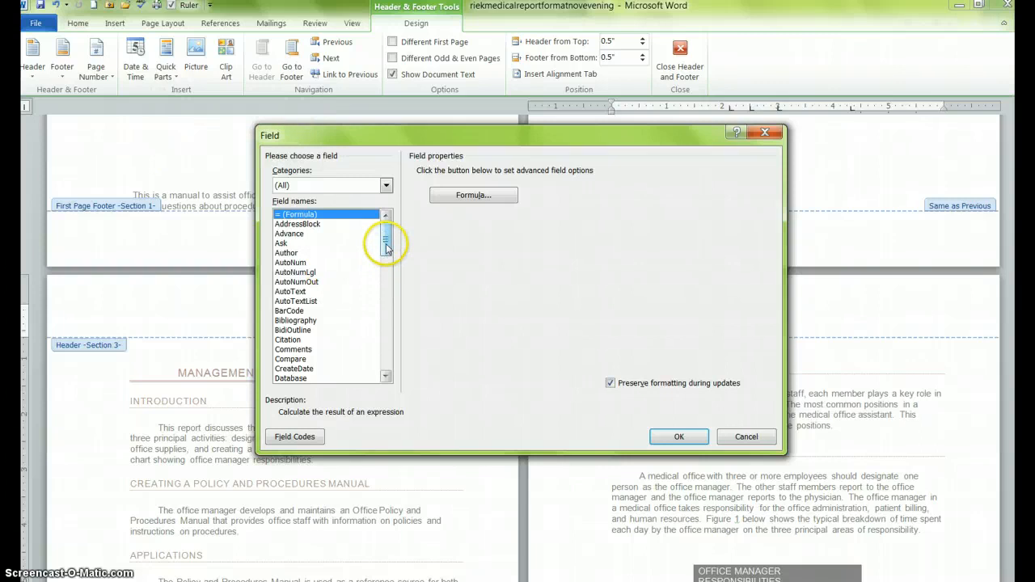
left_click_drag(387, 236, 386, 354)
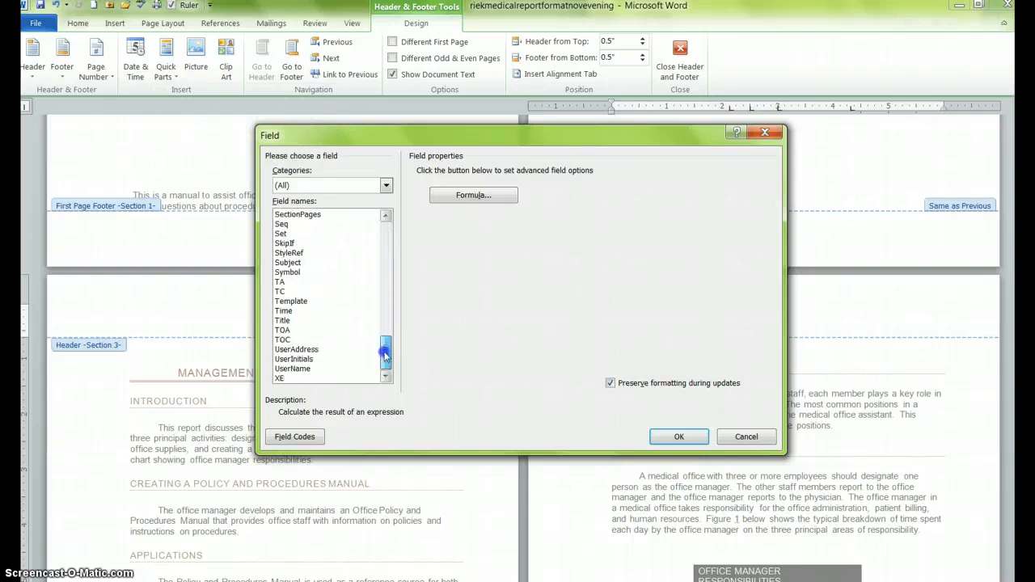
left_click(292, 321)
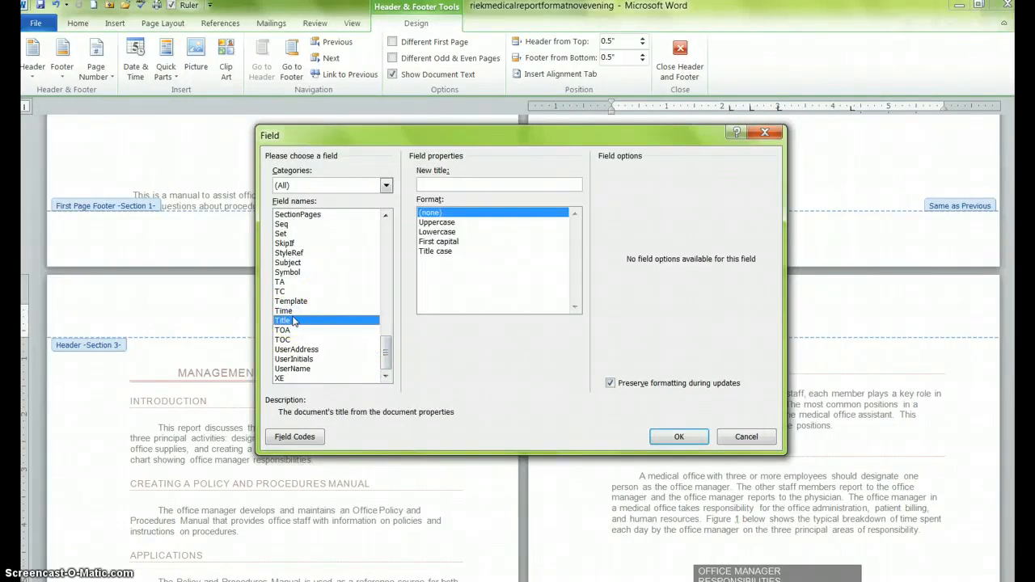
left_click(689, 437)
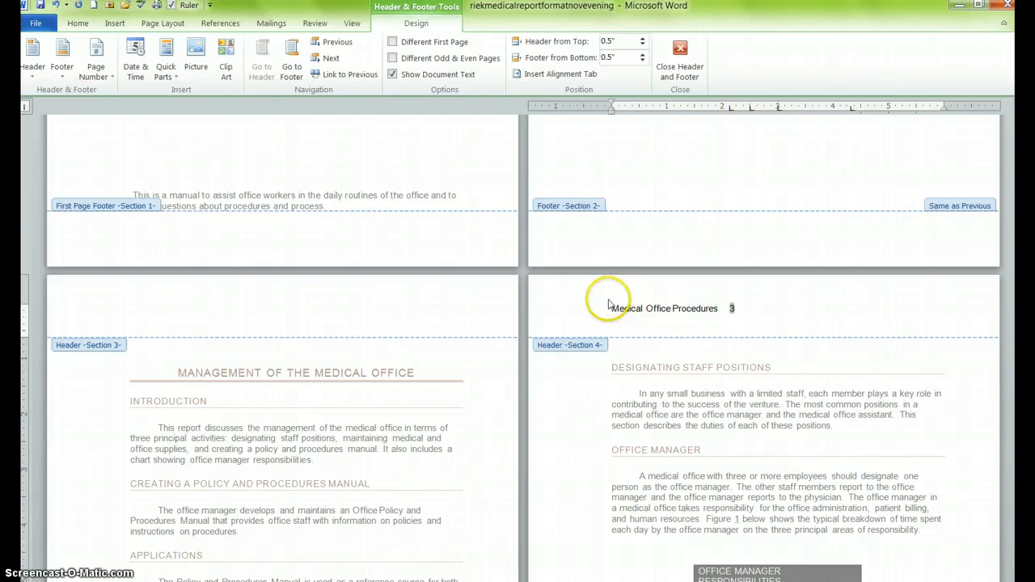
- Shift the header's title and page number toward the right margin with tab spacing
left_click(611, 309)
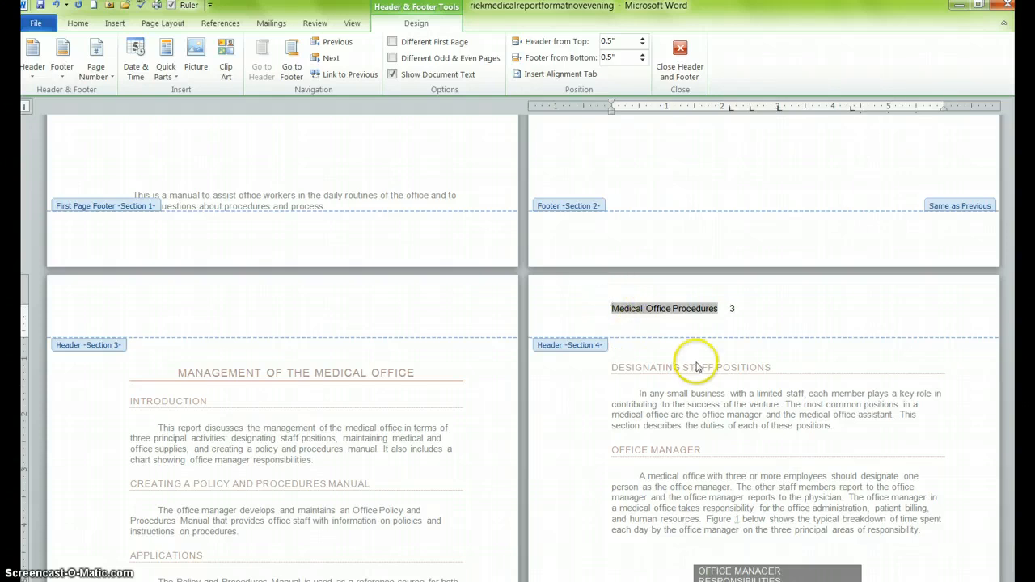
key("Tab")
key("Tab")
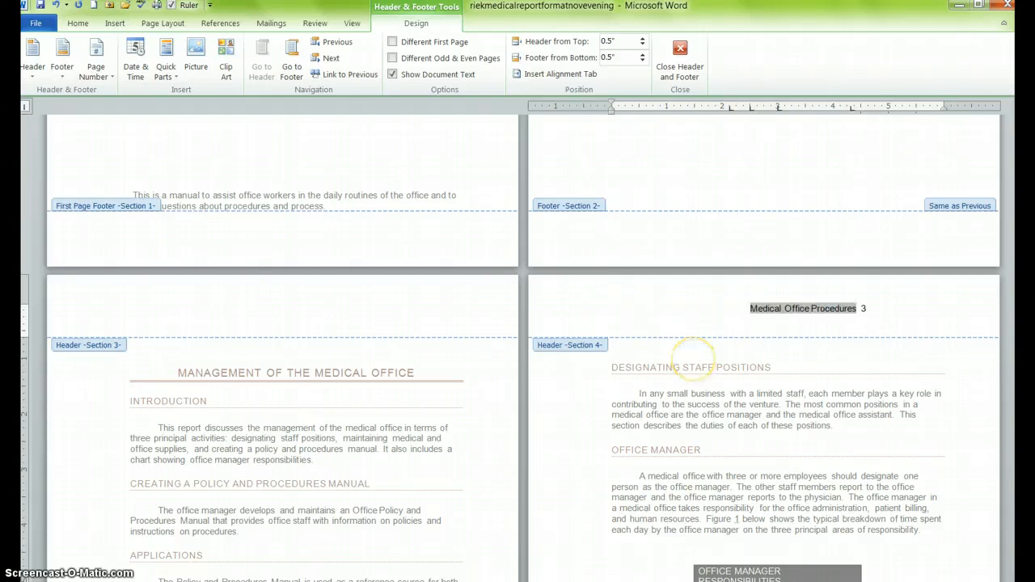
key("Tab")
key("Tab")
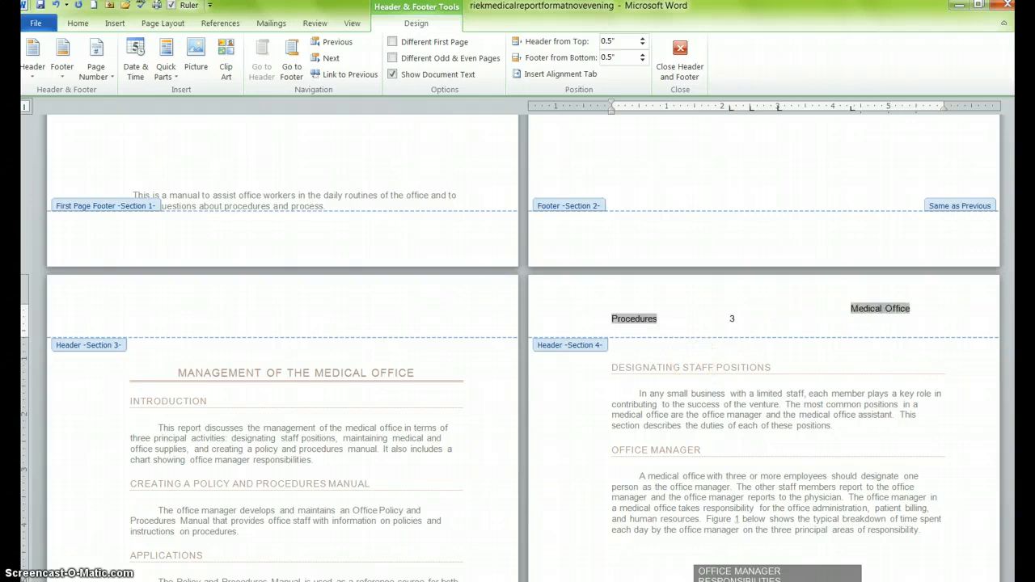
key("BackSpace")
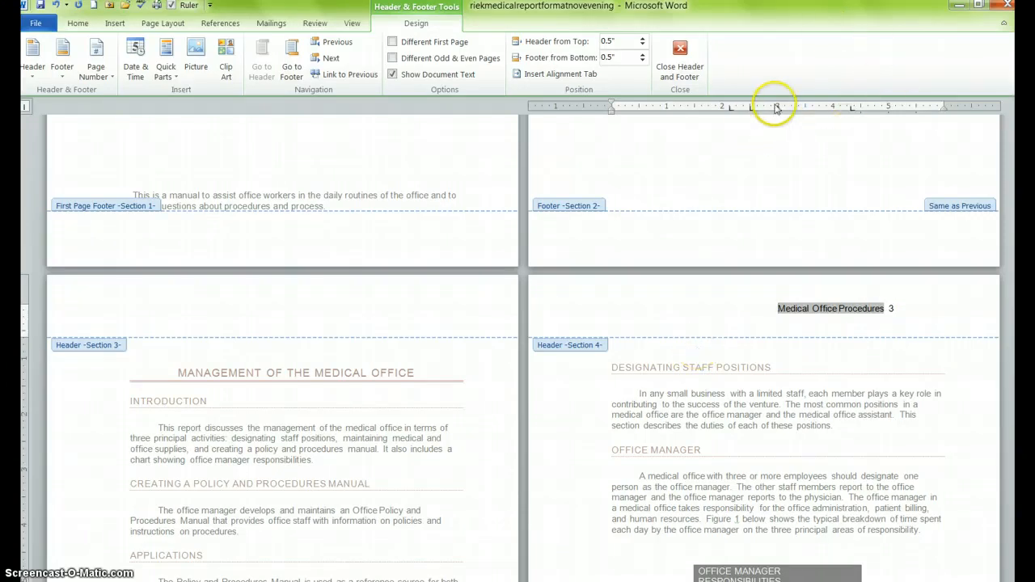
- Move the header's tab stop on the ruler so the title and page number align at the right margin, then close the header
left_click_drag(778, 110, 799, 113)
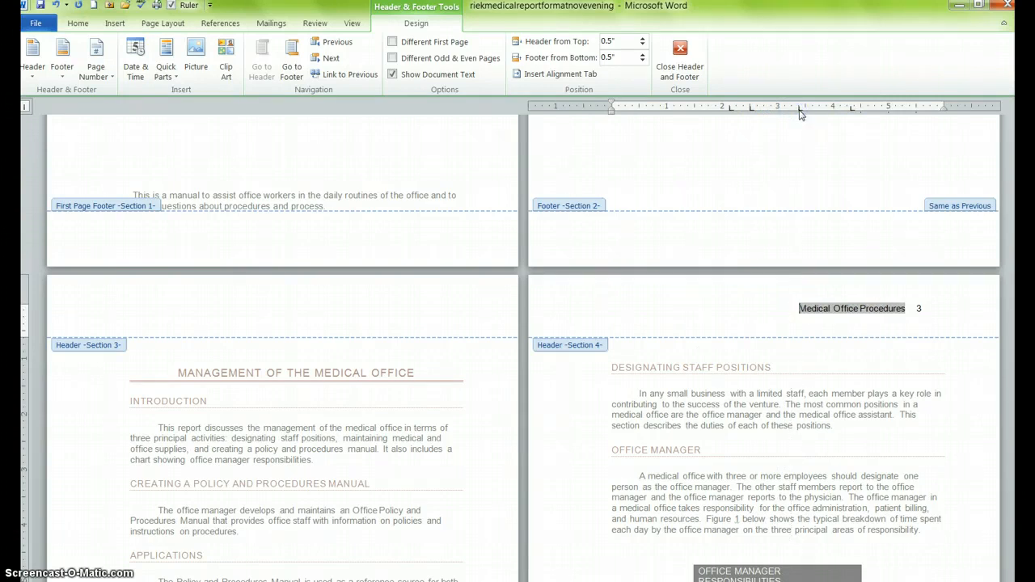
left_click(914, 307)
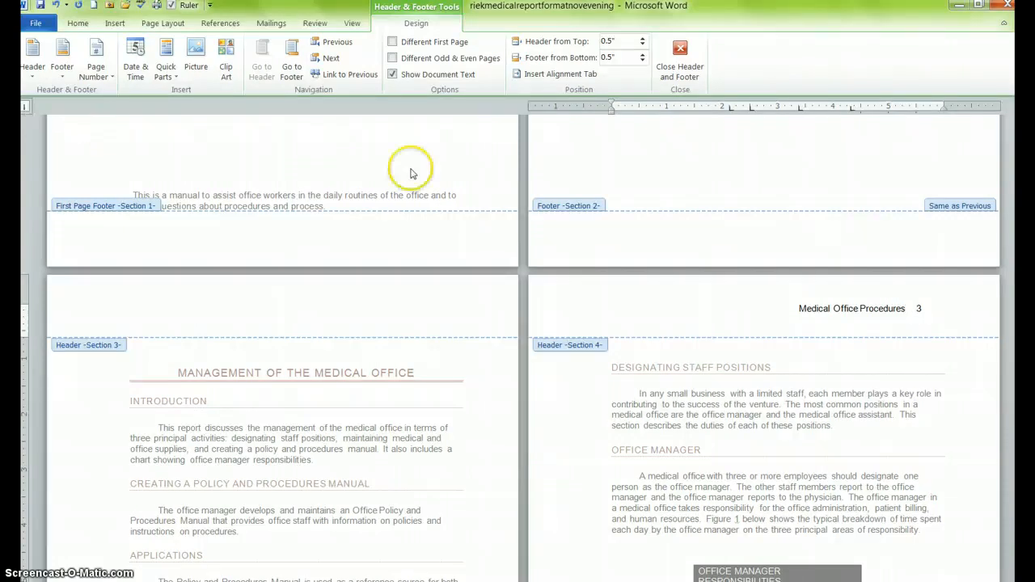
left_click(914, 106)
left_click(913, 107)
left_click(910, 107)
left_click(910, 106)
double_click(947, 354)
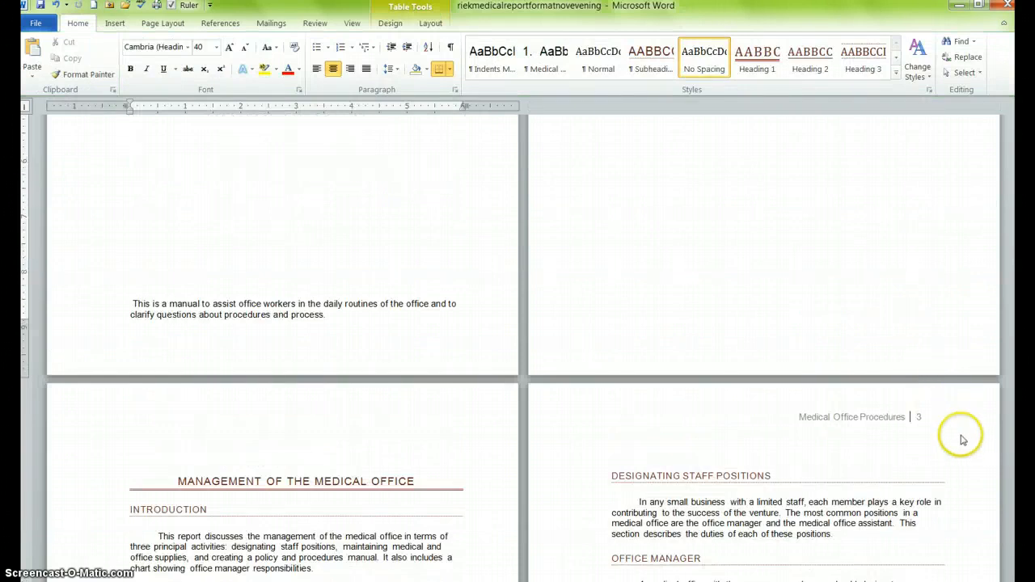
- Set the header's distance from the top of the page to 0.8 inches
double_click(837, 413)
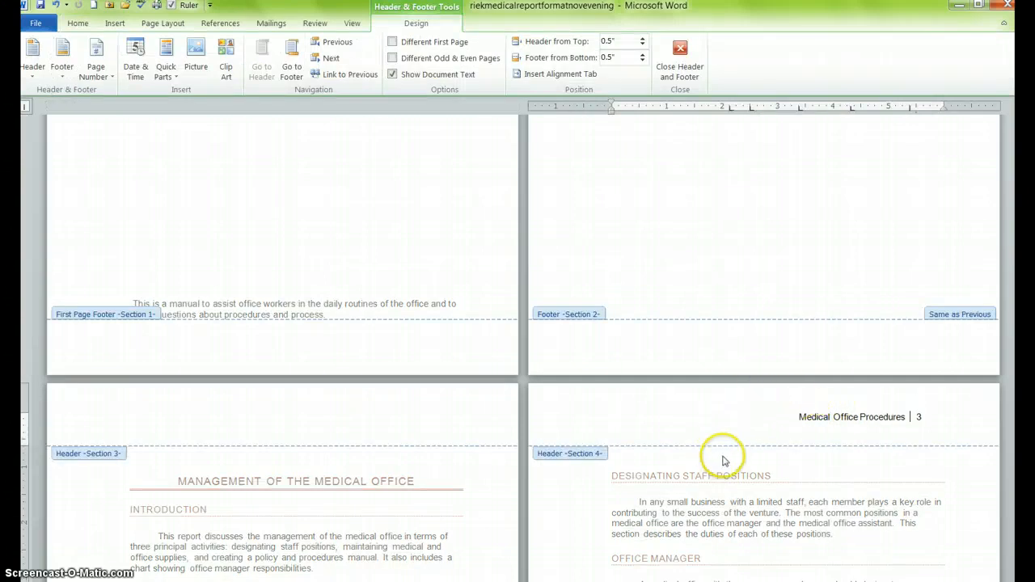
left_click(642, 45)
left_click(642, 44)
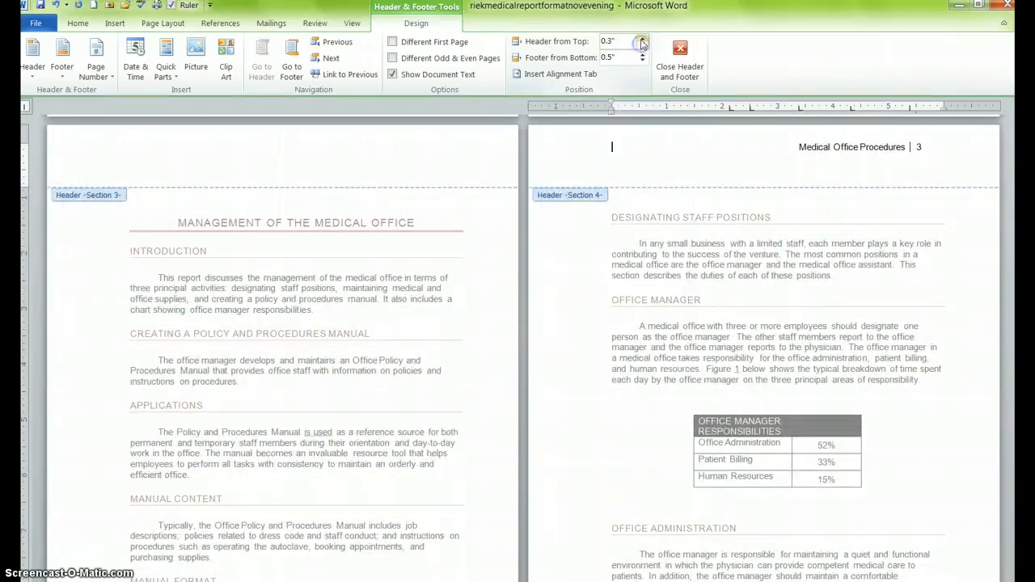
left_click(642, 39)
left_click(641, 38)
left_click(641, 38)
left_click(641, 39)
left_click(641, 38)
left_click(641, 38)
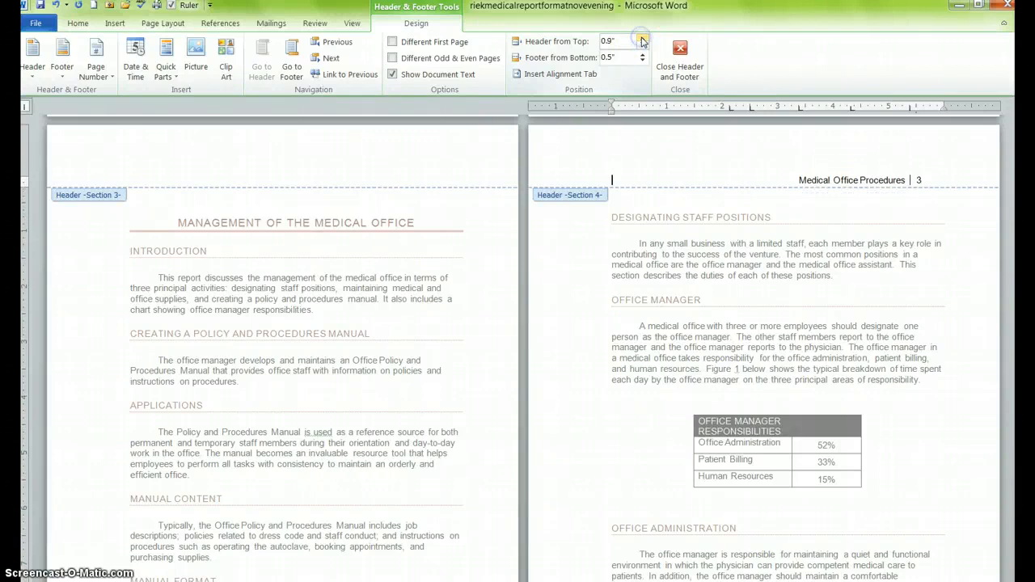
double_click(809, 216)
scroll(804, 215, "down", 5)
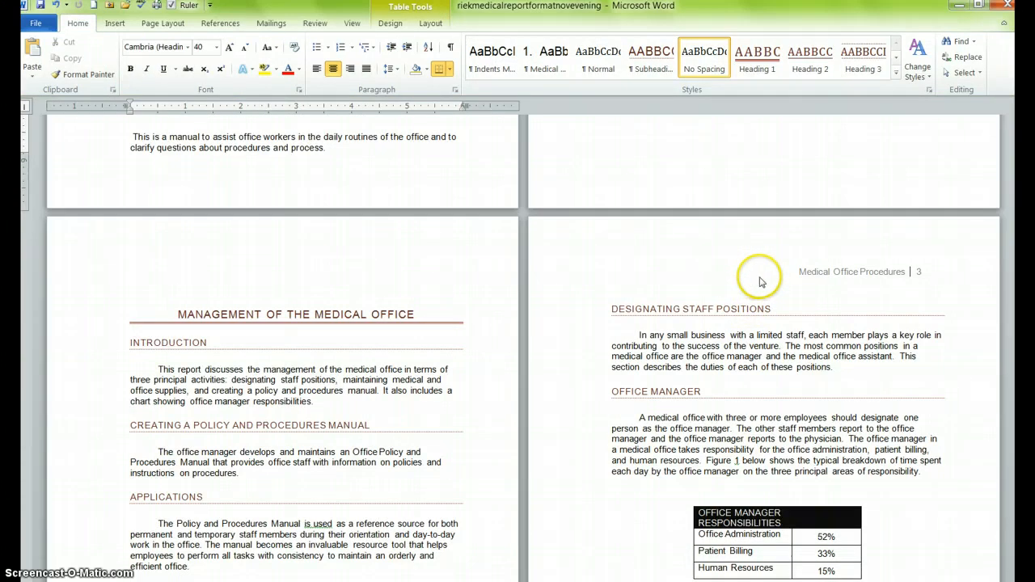
scroll(775, 318, "up", 1)
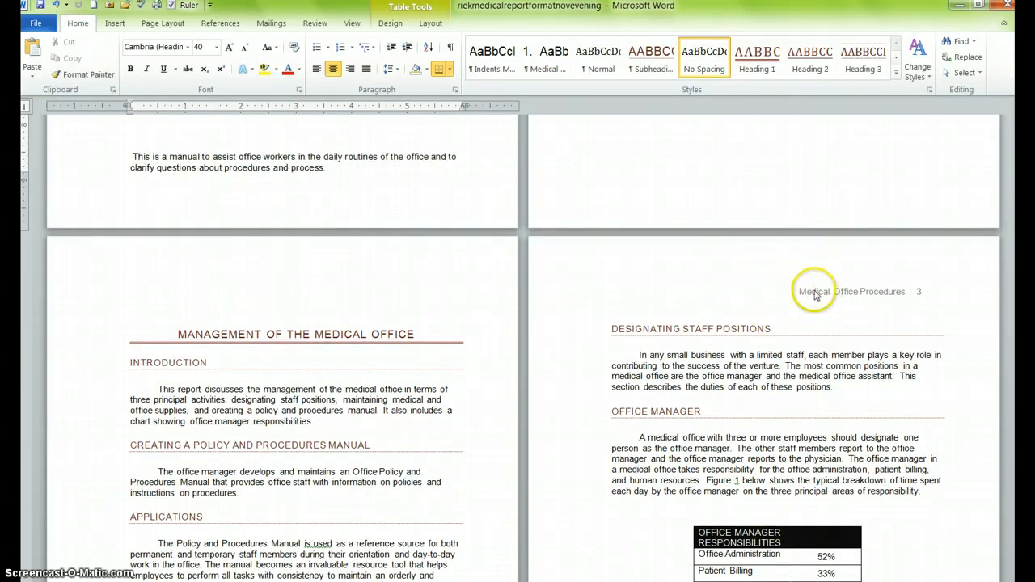
left_click(797, 295)
double_click(797, 295)
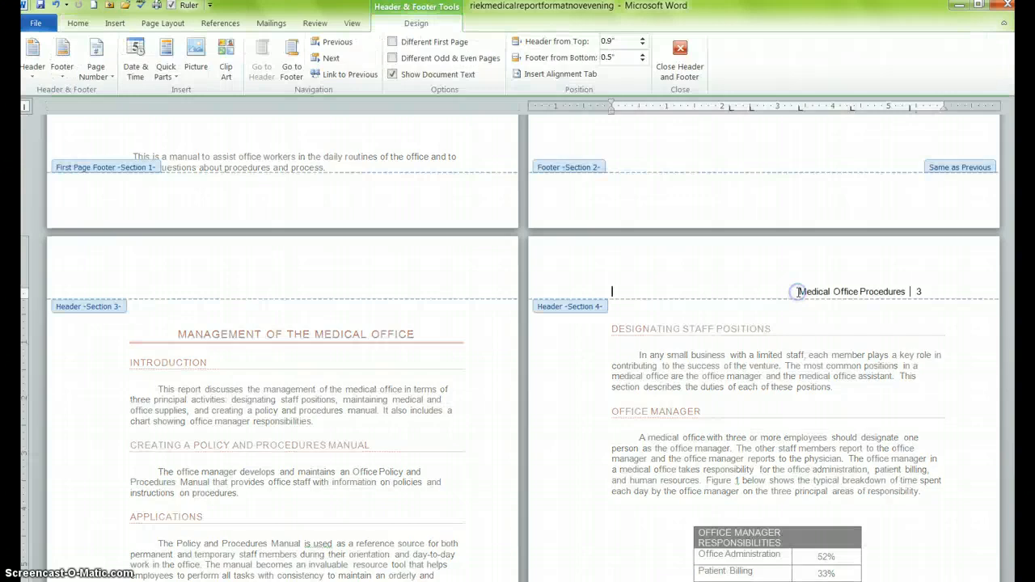
left_click(643, 39)
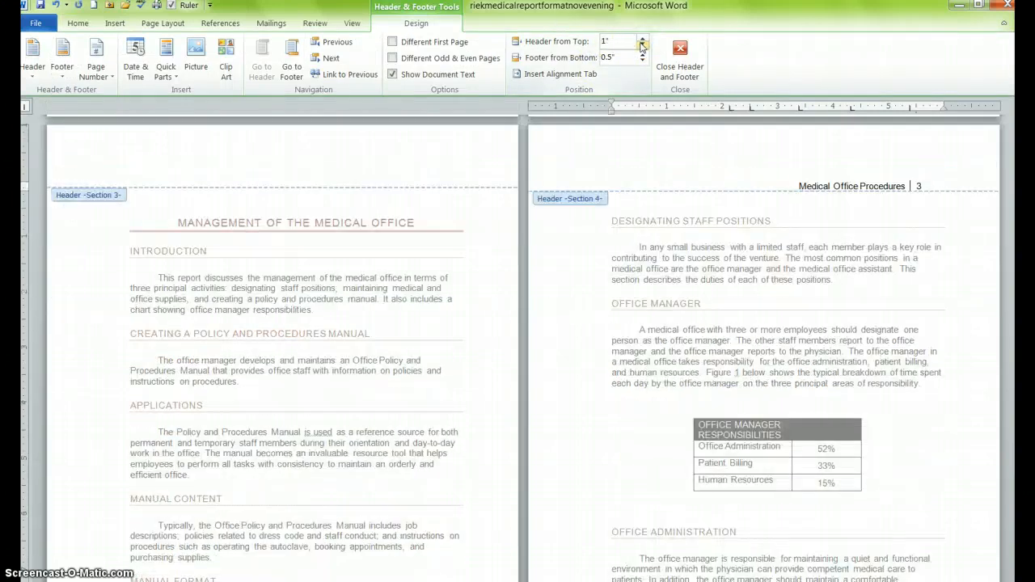
left_click(643, 47)
left_click(643, 48)
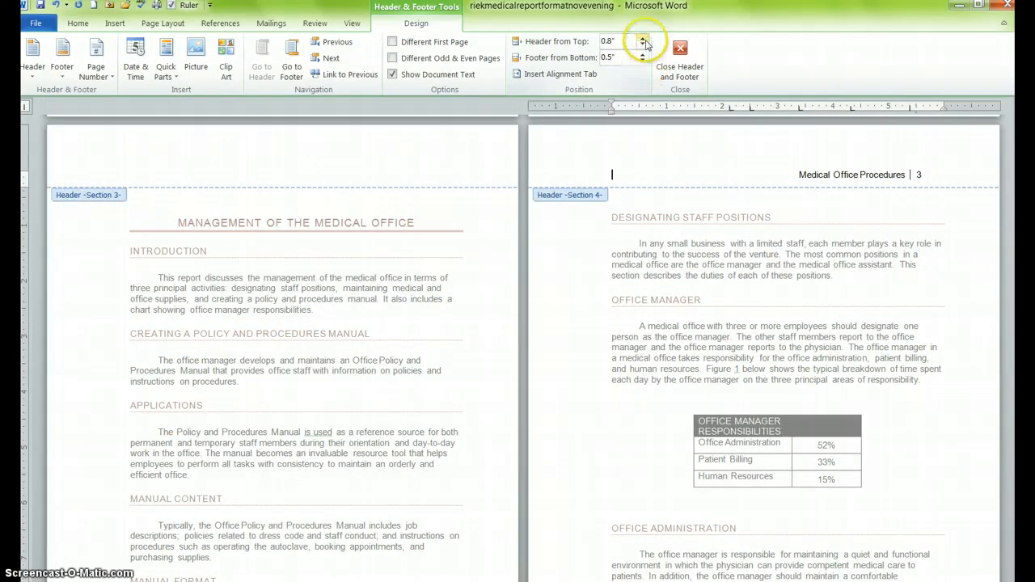
double_click(786, 223)
- Select the header's title and page number and examine their font settings
scroll(799, 250, "down", 5)
scroll(795, 256, "down", 6)
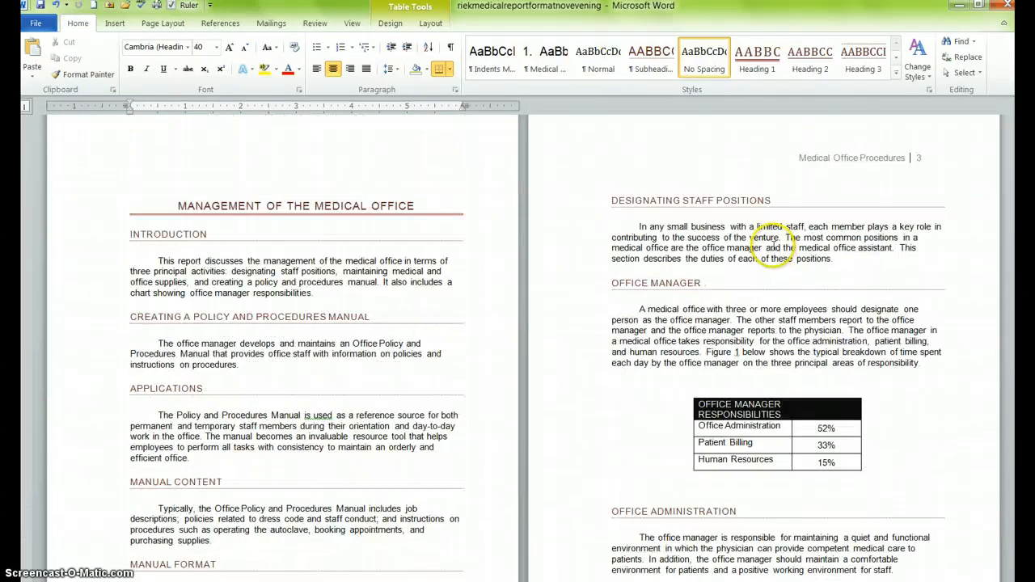
scroll(776, 230, "up", 2)
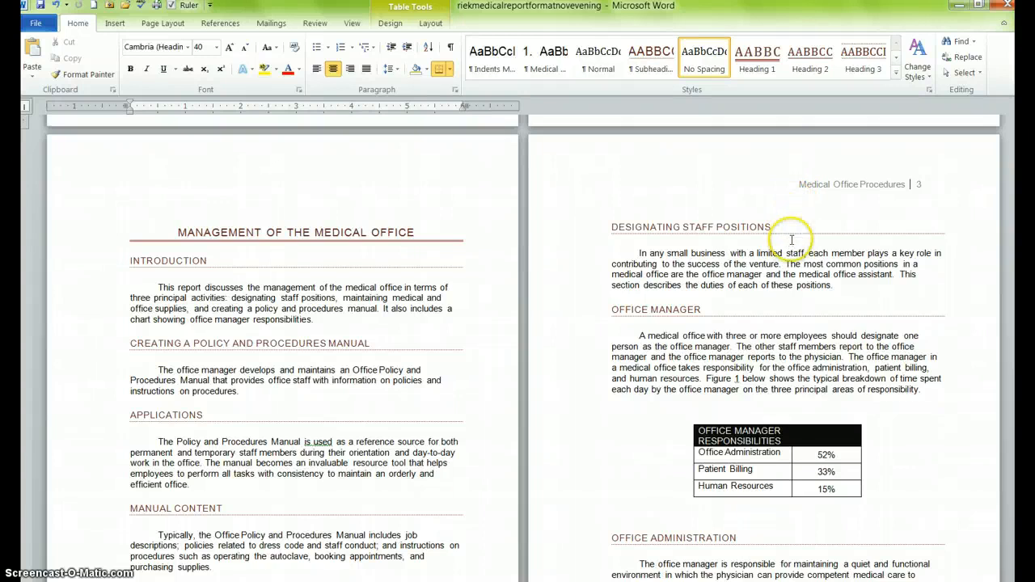
scroll(790, 242, "up", 1)
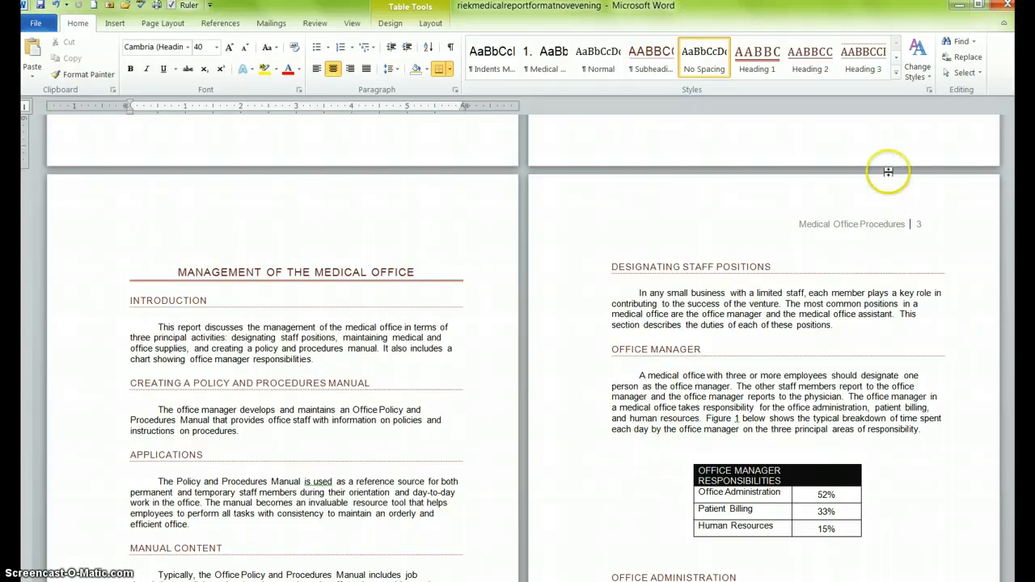
double_click(828, 225)
triple_click(827, 225)
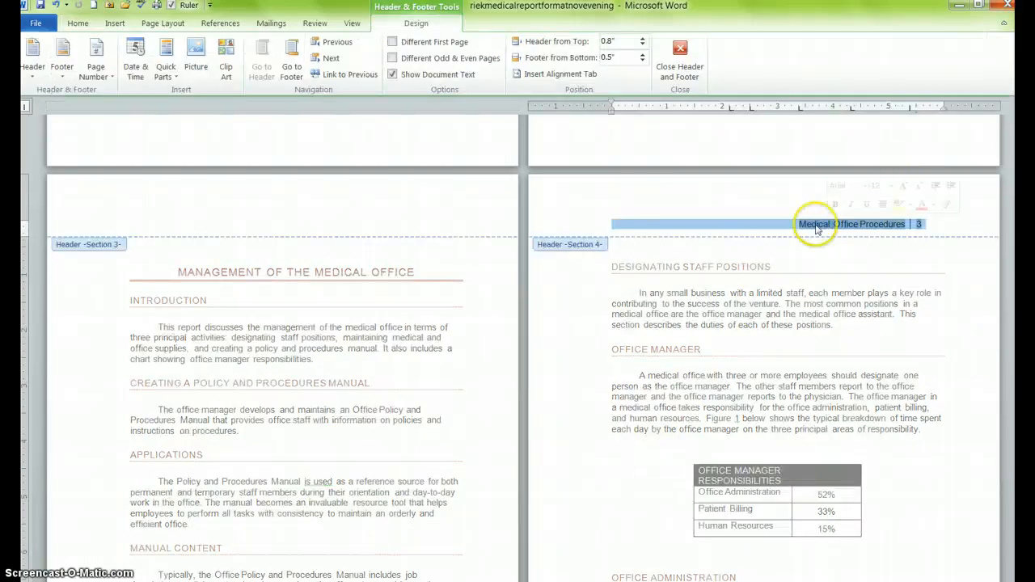
left_click(80, 23)
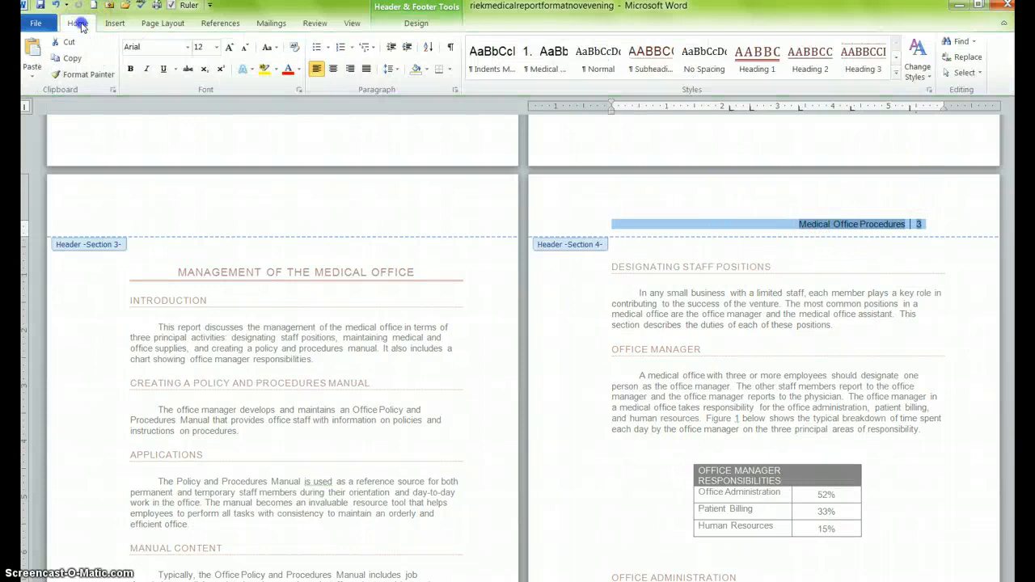
left_click(817, 230)
left_click_drag(794, 224, 926, 227)
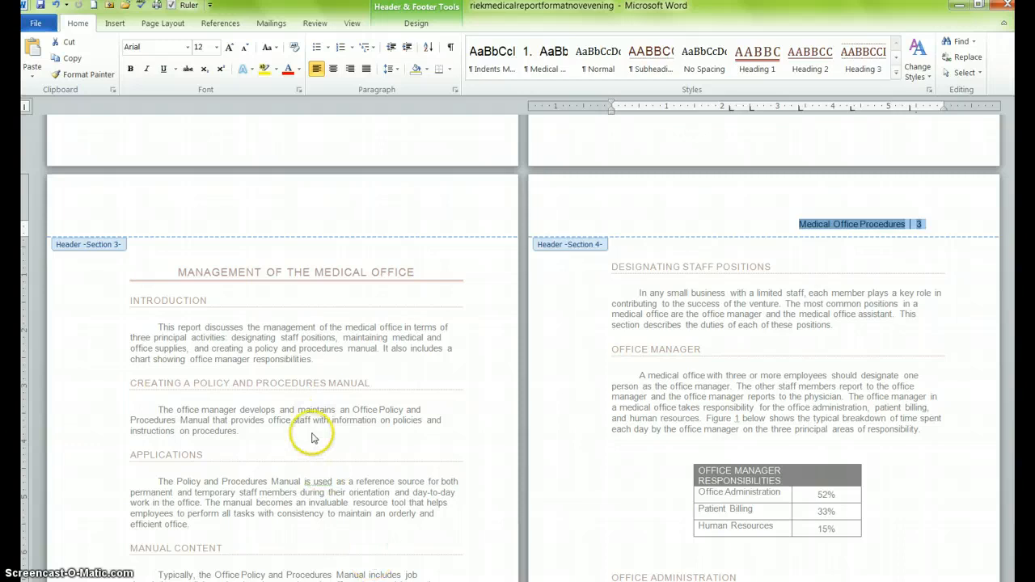
double_click(667, 316)
- Select the first body paragraph and compare its font with the header text's font
scroll(613, 383, "down", 3)
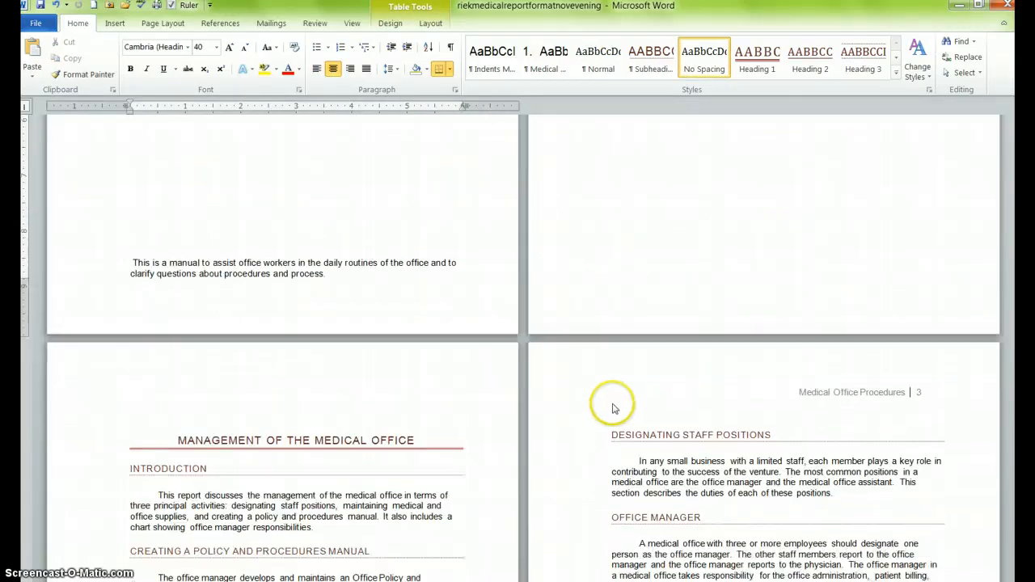
left_click_drag(614, 362, 680, 411)
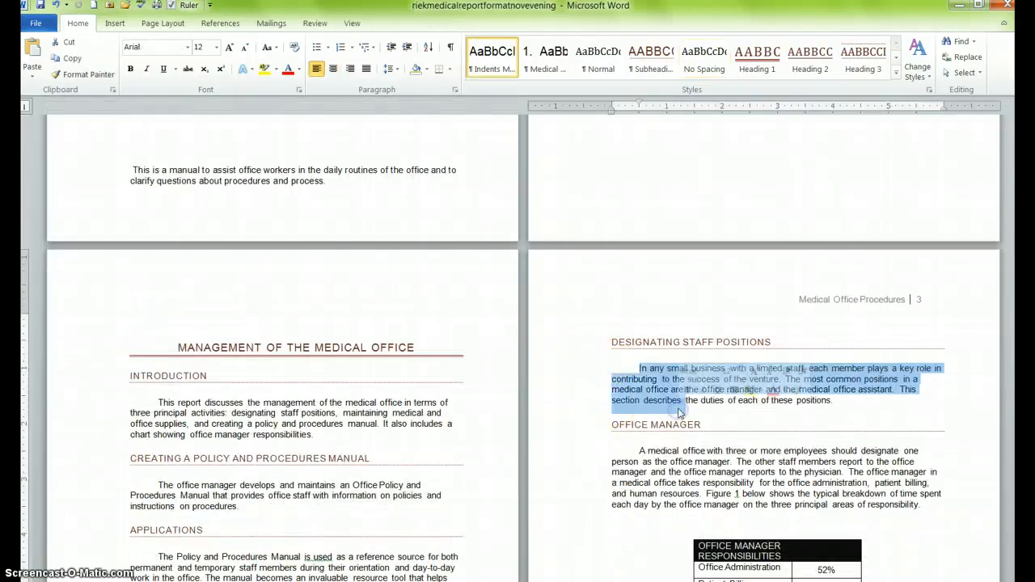
double_click(819, 300)
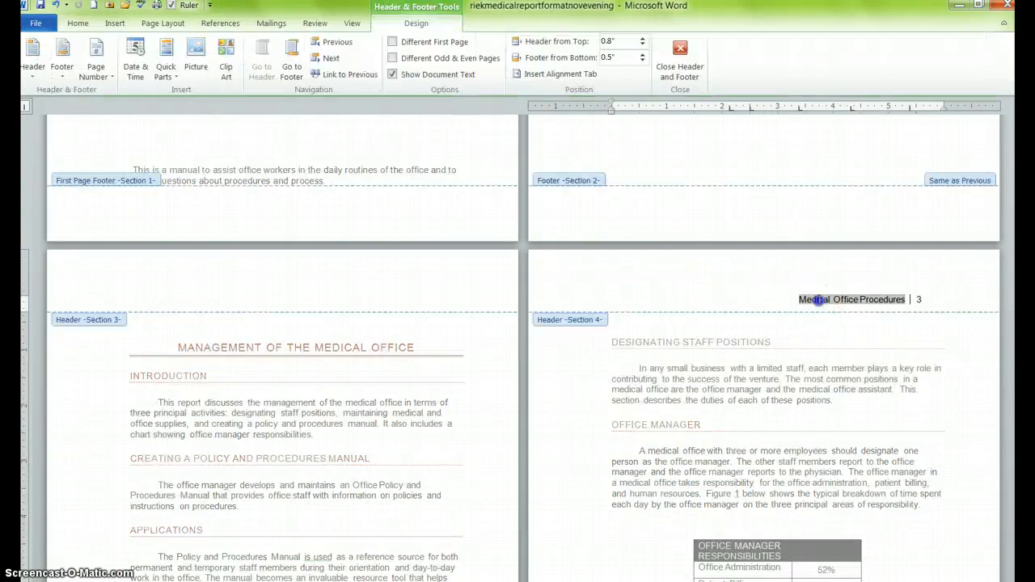
left_click(77, 23)
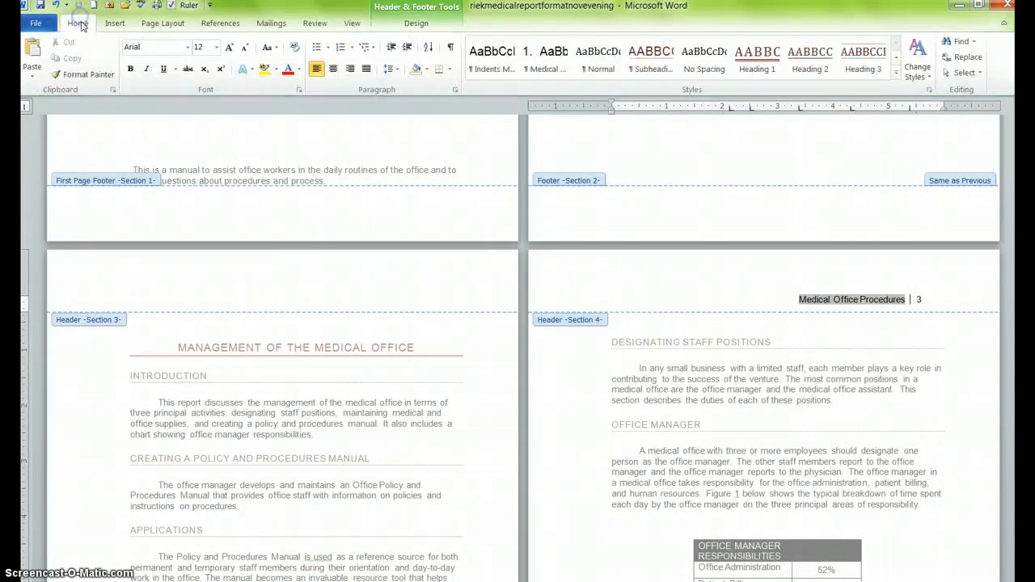
left_click(450, 246)
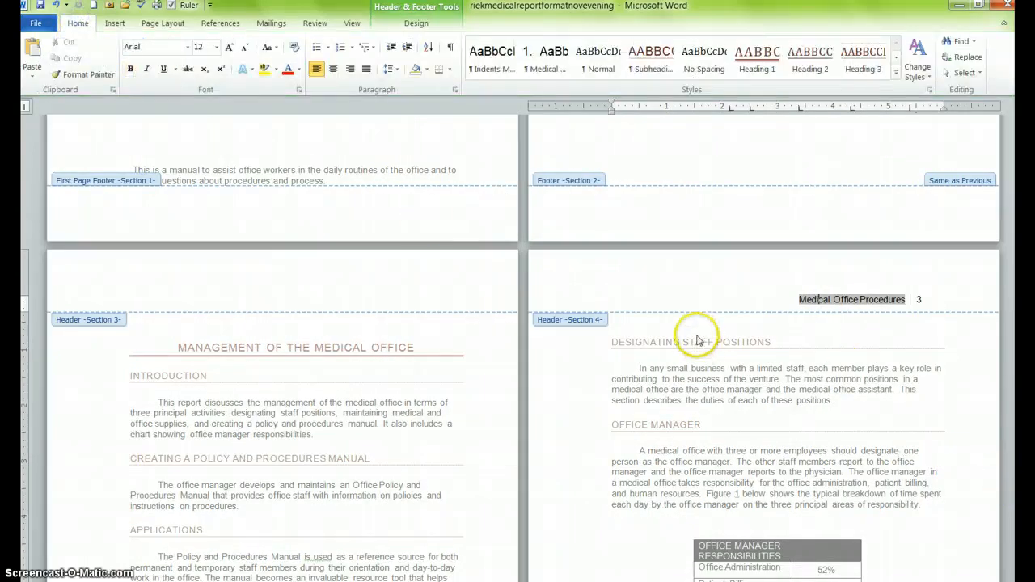